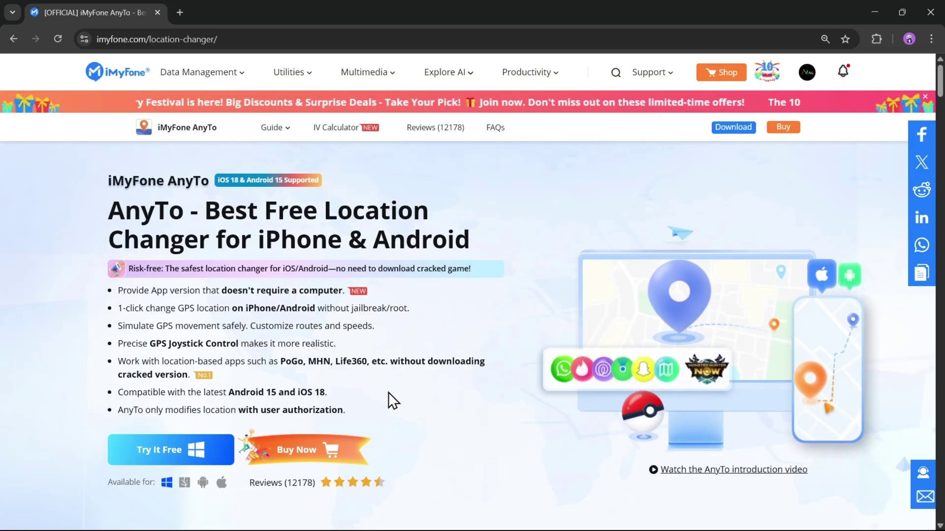
pyautogui.scroll(-5, 531, 403)
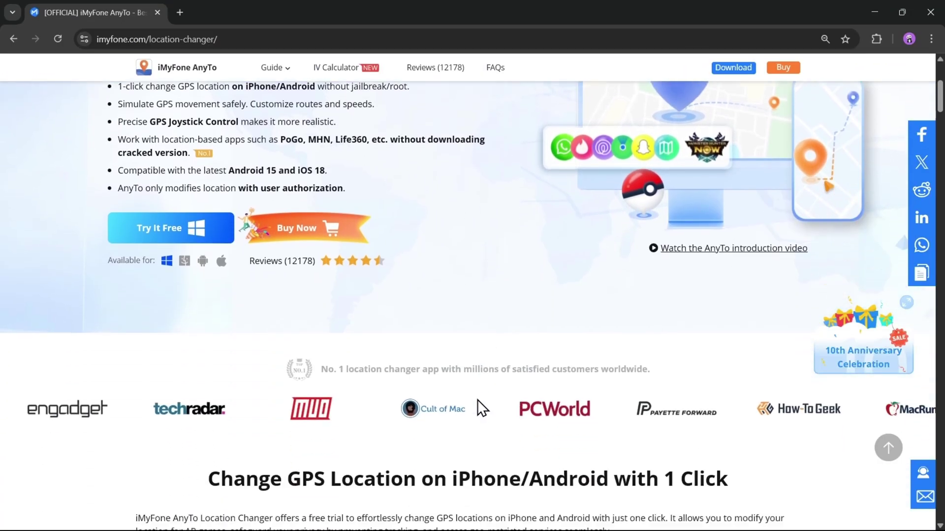
pyautogui.scroll(-3, 478, 400)
pyautogui.scroll(-1, 369, 355)
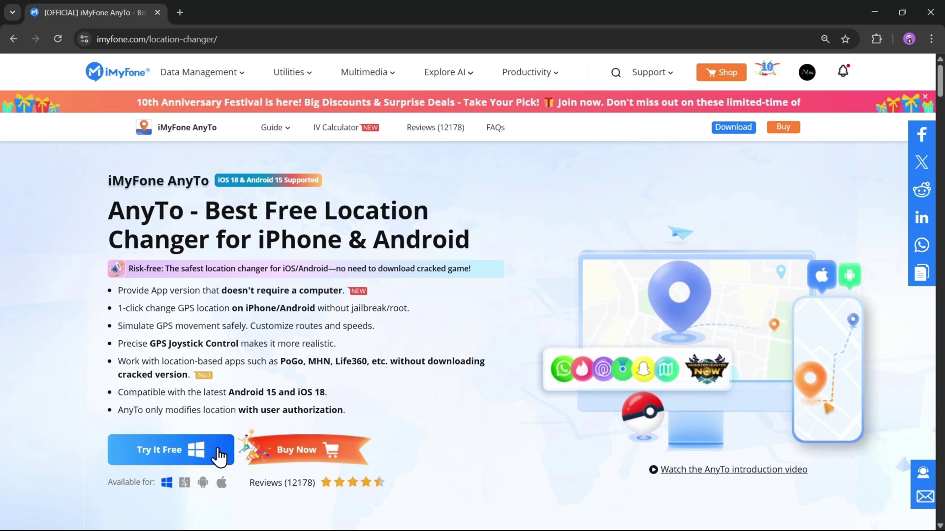
# Download the AnyTo Windows installer with Try It Free and run it to install the app.
pyautogui.click(172, 456)
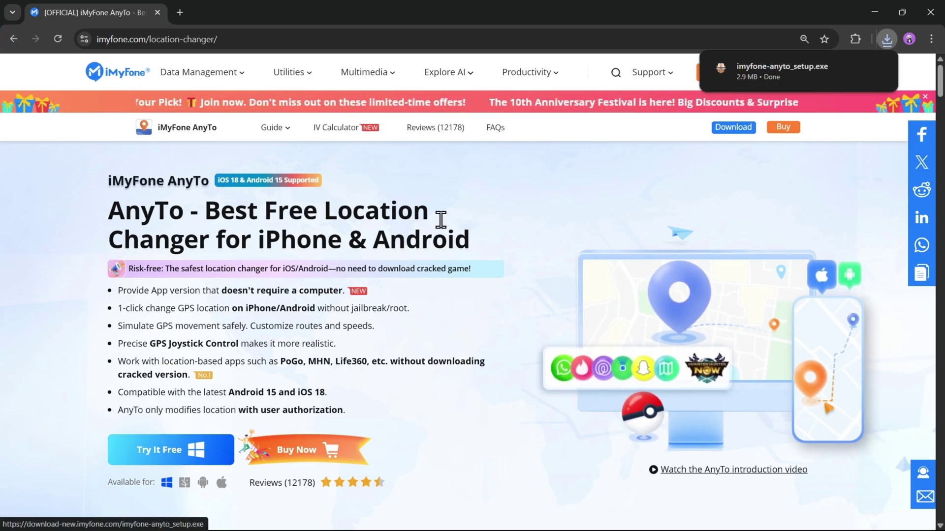
pyautogui.click(779, 64)
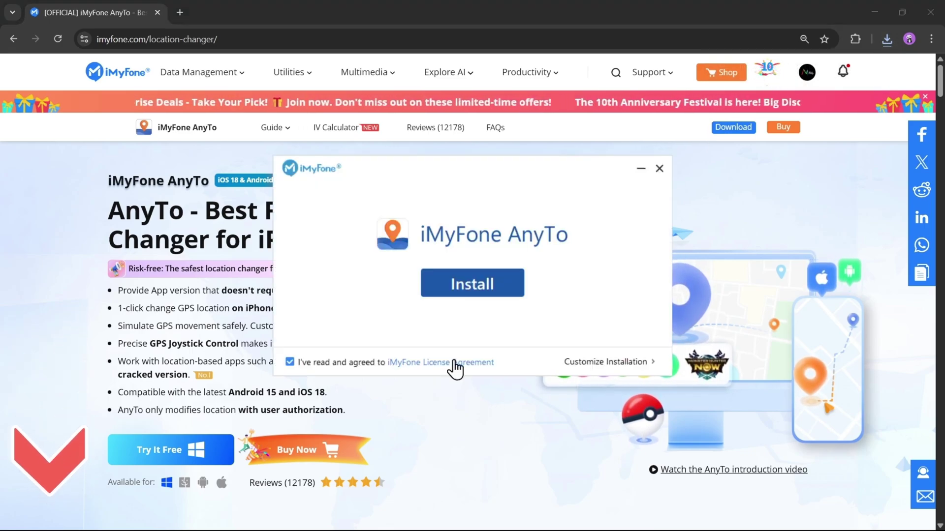
pyautogui.click(508, 285)
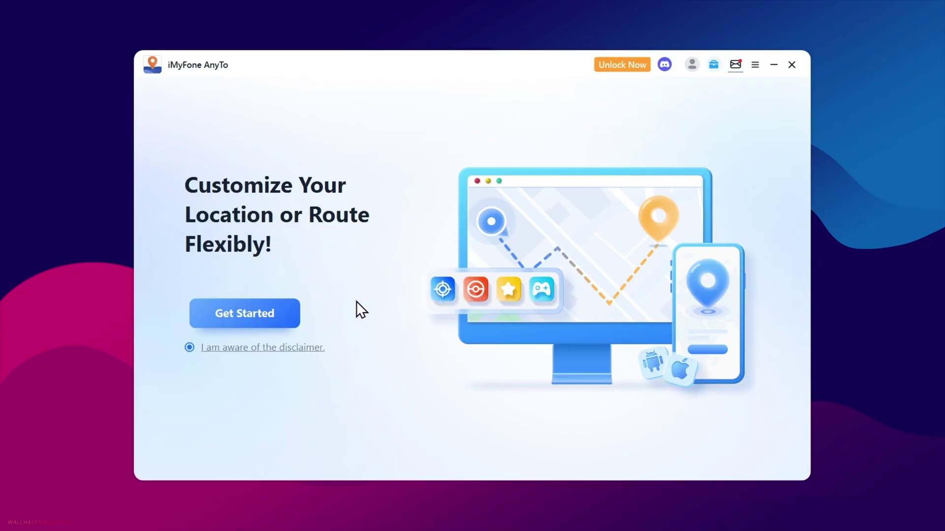
# Review the disclaimer and account panel, then begin setup with Get Started.
pyautogui.click(256, 351)
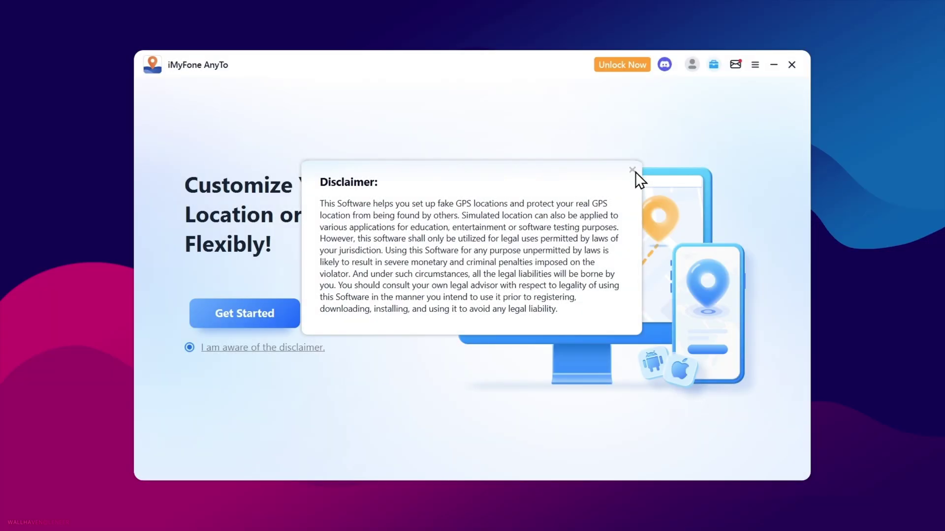
pyautogui.click(632, 170)
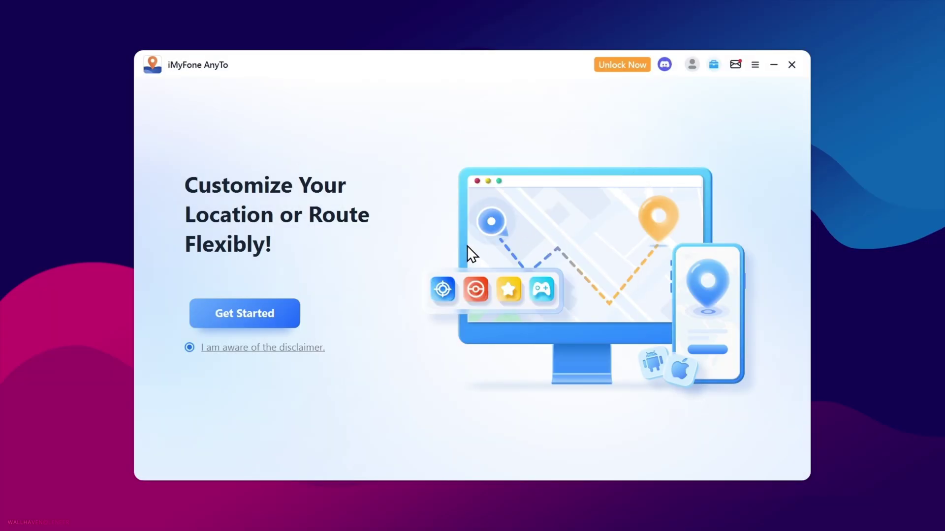
pyautogui.click(692, 65)
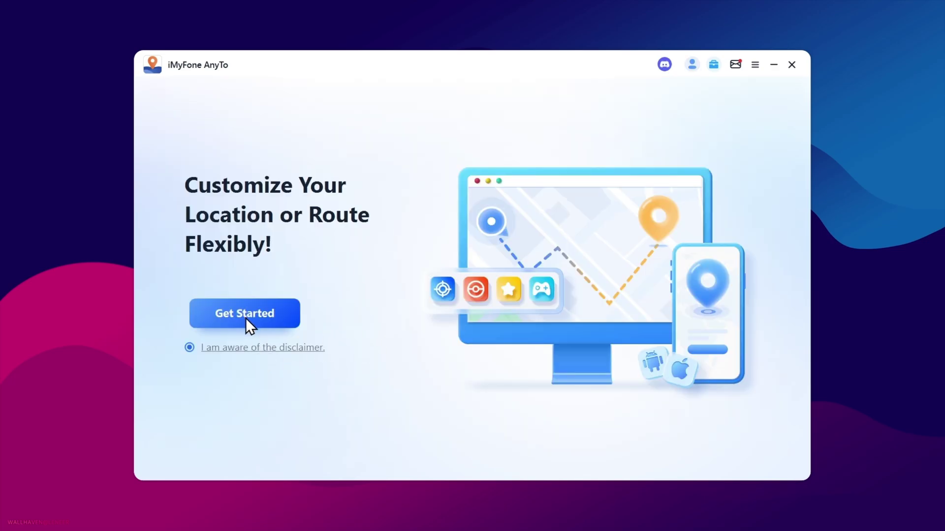
pyautogui.click(246, 319)
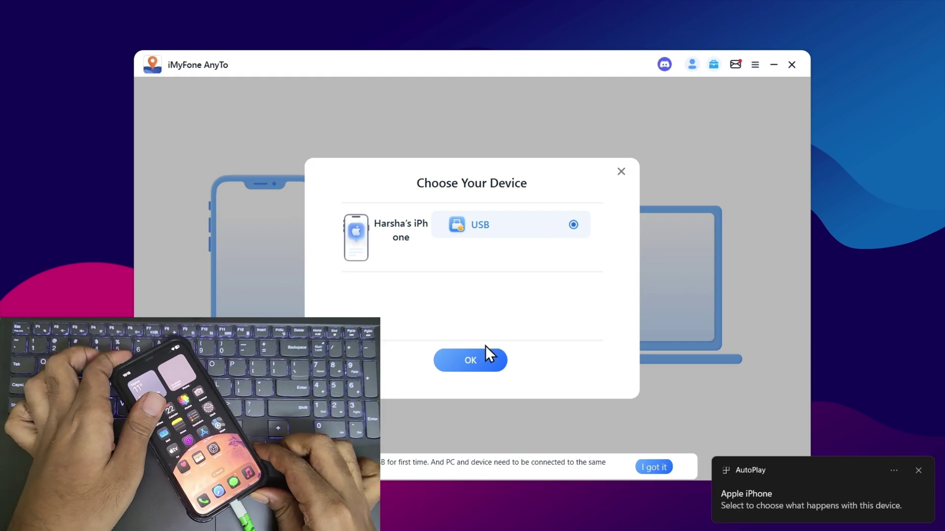
# Confirm the USB-connected iPhone in Choose Your Device.
pyautogui.click(464, 364)
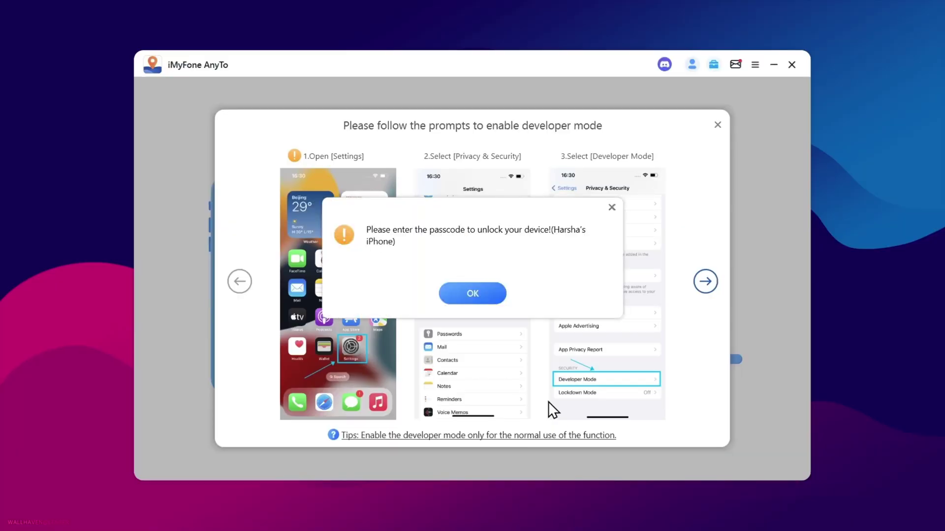
# Dismiss the passcode prompt, choose Game Mode and connect via USB/WiFi.
pyautogui.click(477, 294)
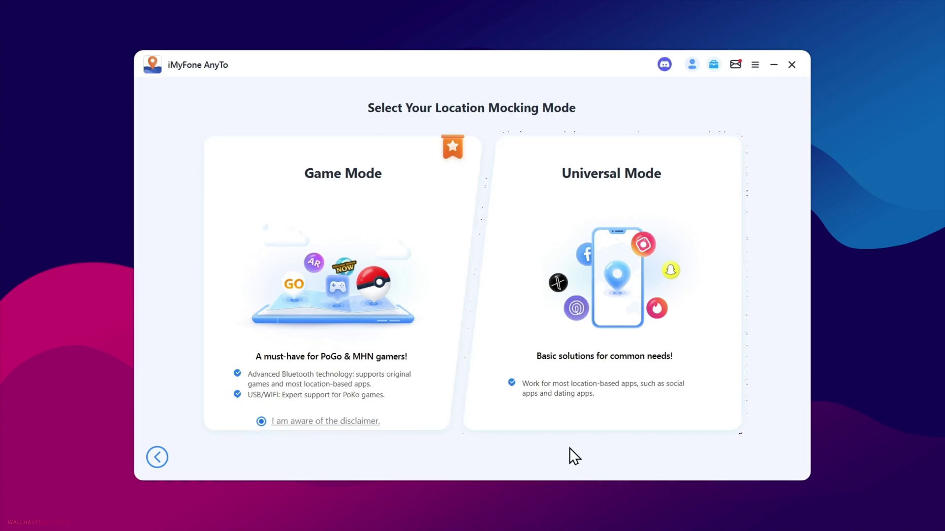
pyautogui.click(383, 230)
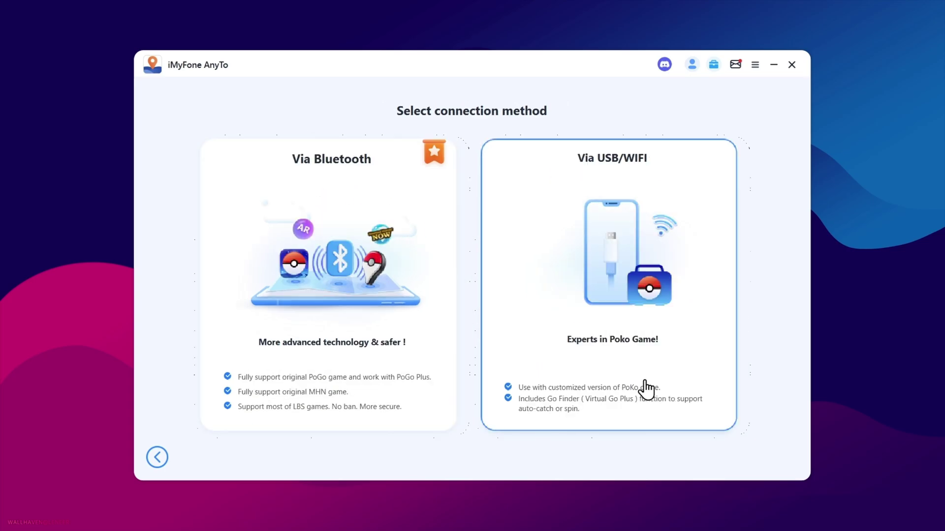
pyautogui.click(664, 371)
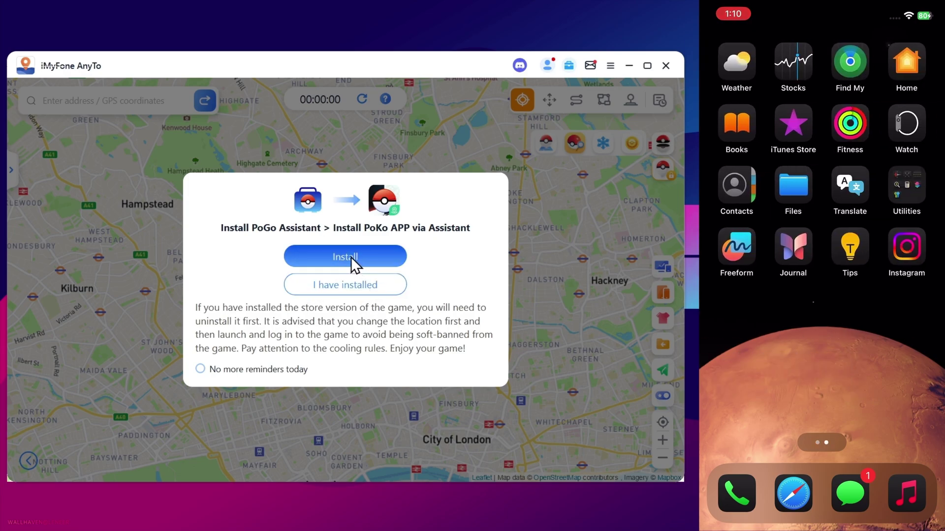
# Install PoGo Assistant through its setup wizard, then install the PoGo app on the iPhone.
pyautogui.click(351, 257)
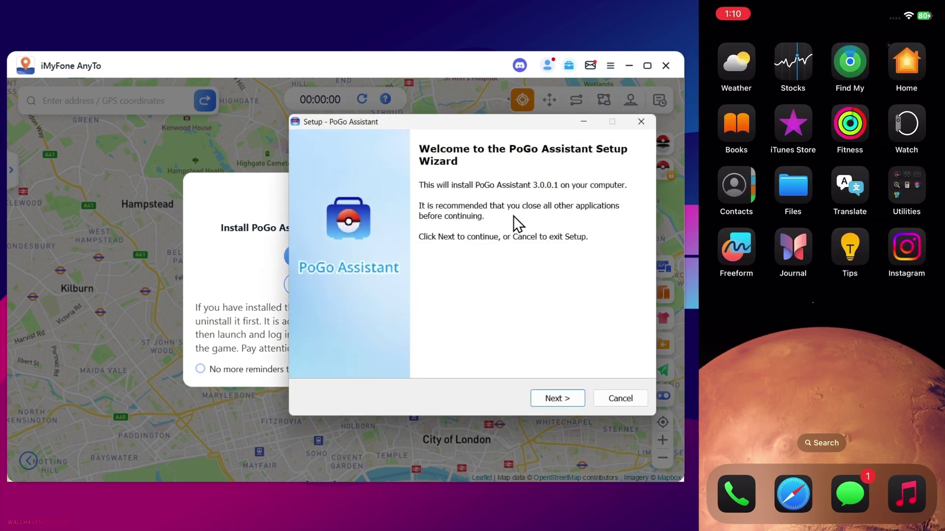
pyautogui.click(557, 398)
pyautogui.click(325, 348)
pyautogui.click(557, 399)
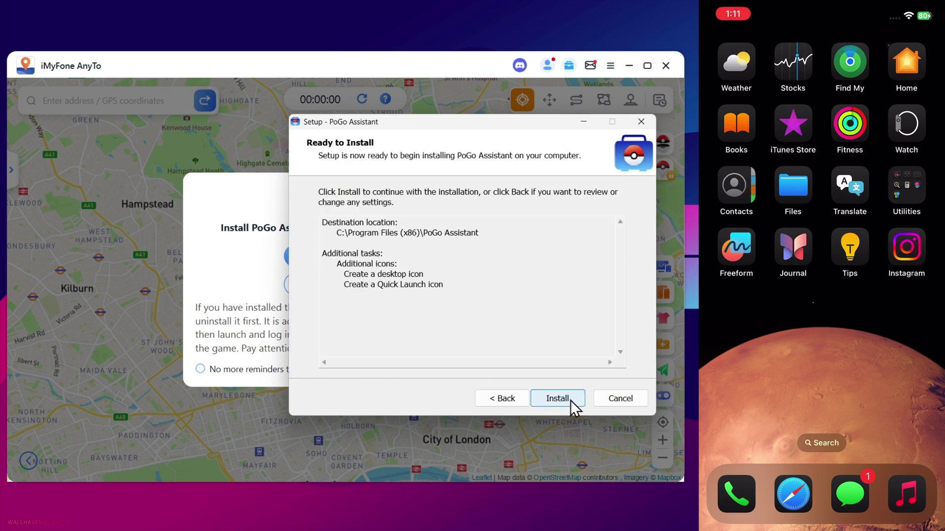
pyautogui.click(571, 407)
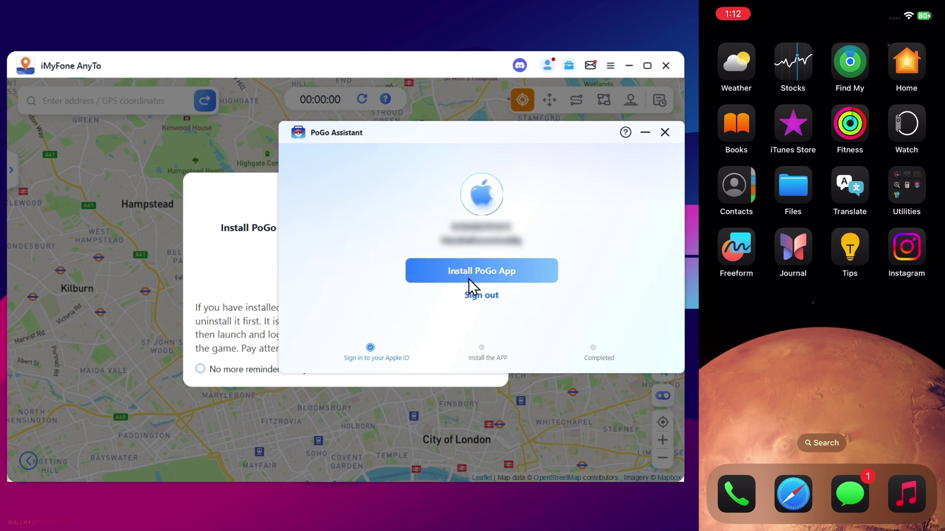
pyautogui.click(485, 272)
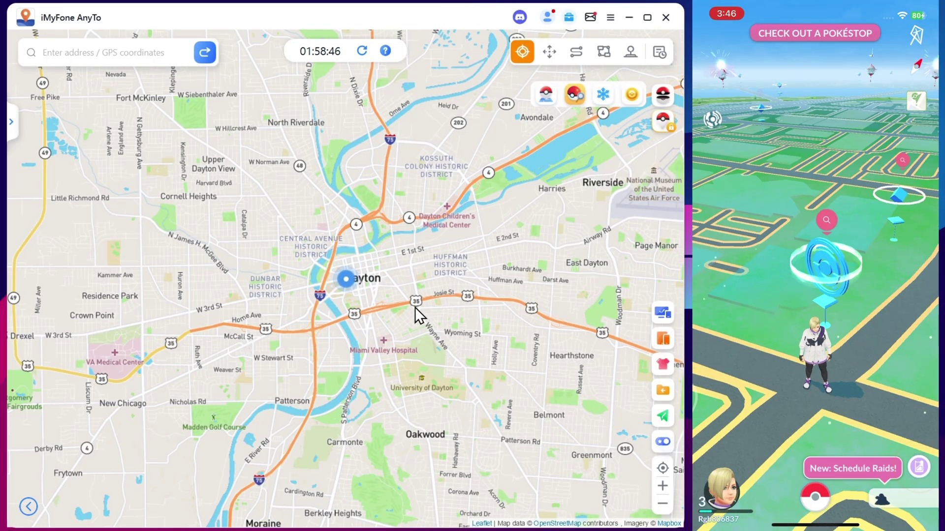
# Teleport the character to a spot in Dayton's East Second Street district.
pyautogui.click(381, 265)
pyautogui.scroll(2, 397, 281)
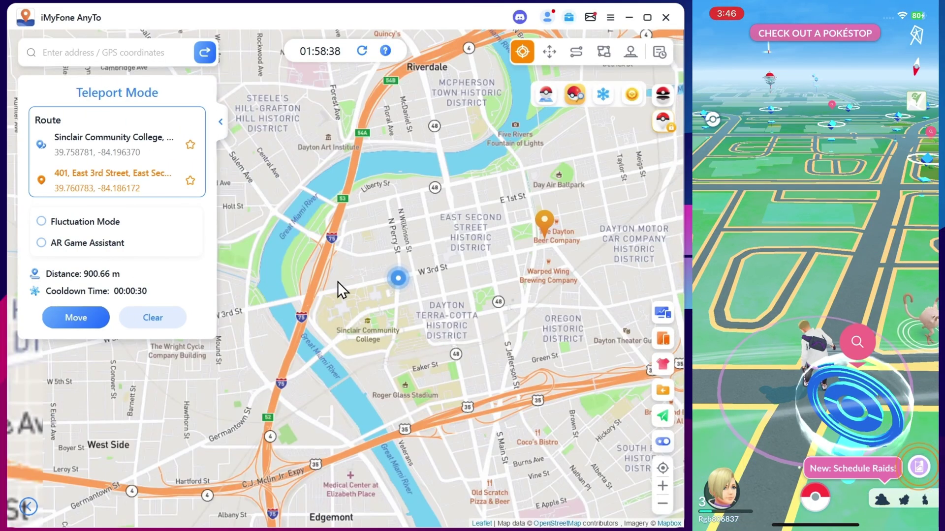
pyautogui.click(351, 278)
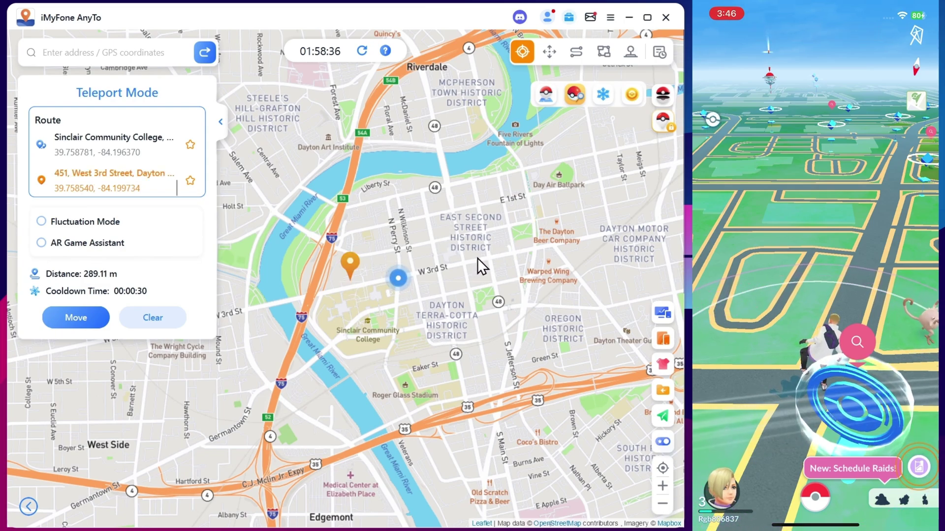
pyautogui.click(477, 254)
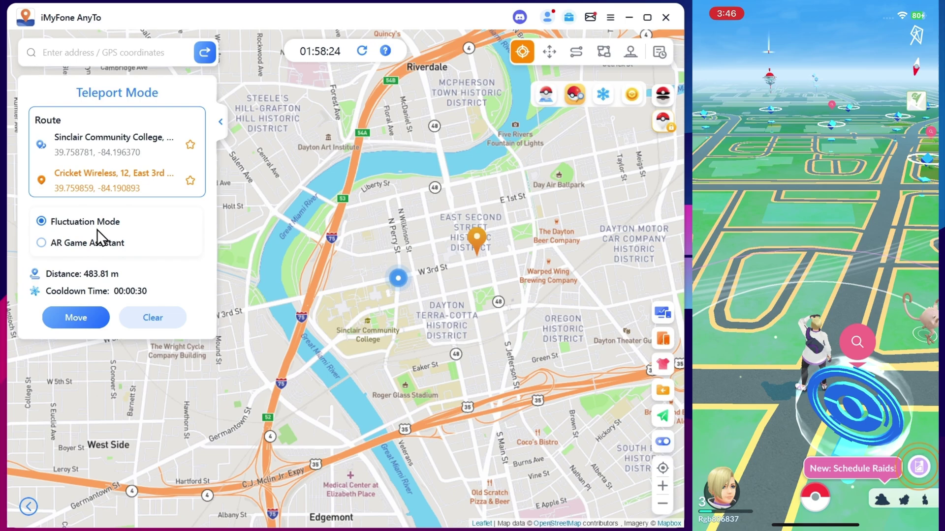
pyautogui.click(81, 319)
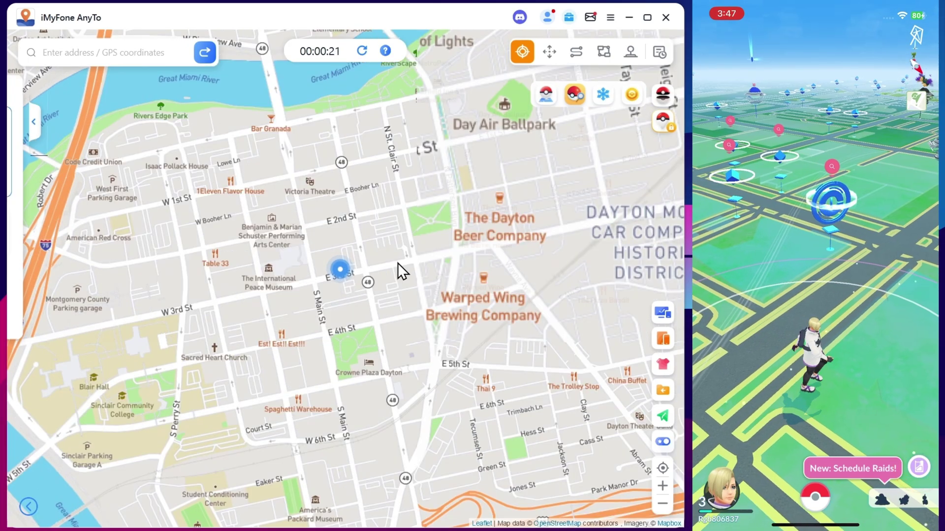
# Teleport again nearby, then set a further destination near The Barrel House.
pyautogui.click(398, 263)
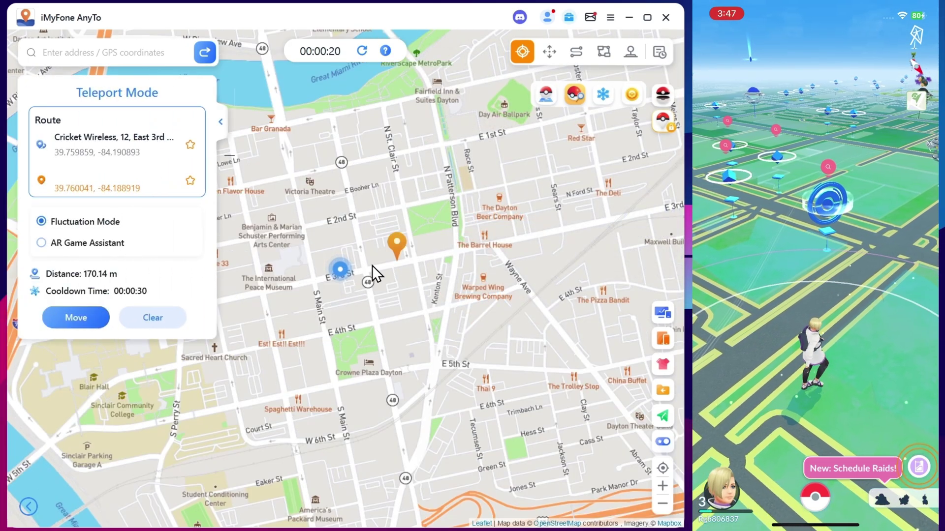
pyautogui.click(372, 268)
pyautogui.click(92, 319)
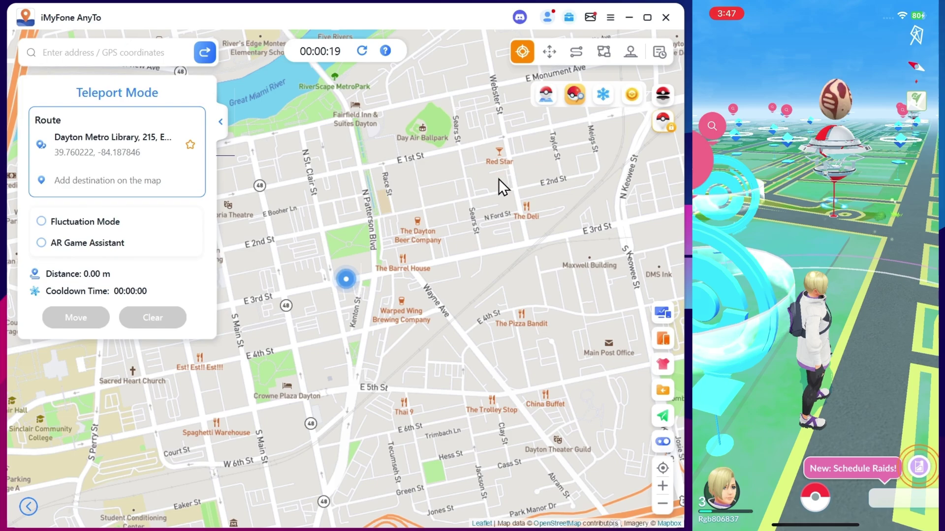
pyautogui.click(375, 273)
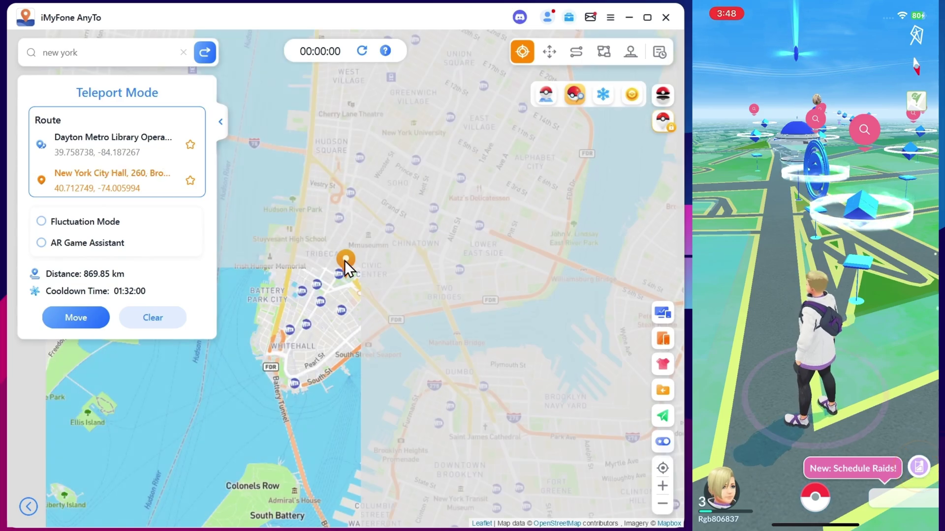
pyautogui.scroll(2, 332, 272)
pyautogui.scroll(1, 414, 265)
pyautogui.scroll(2, 413, 273)
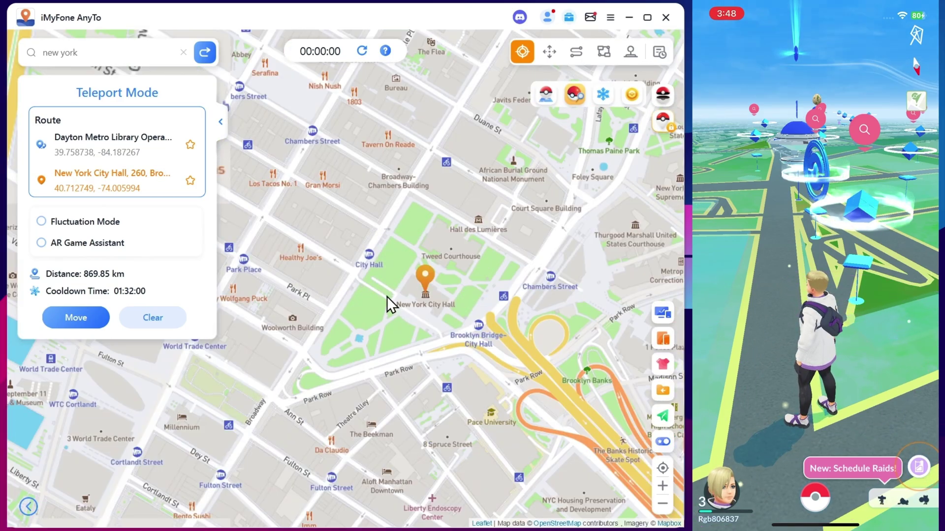
# Move the character to New York City Hall, place a nearby pin and clear it.
pyautogui.click(68, 316)
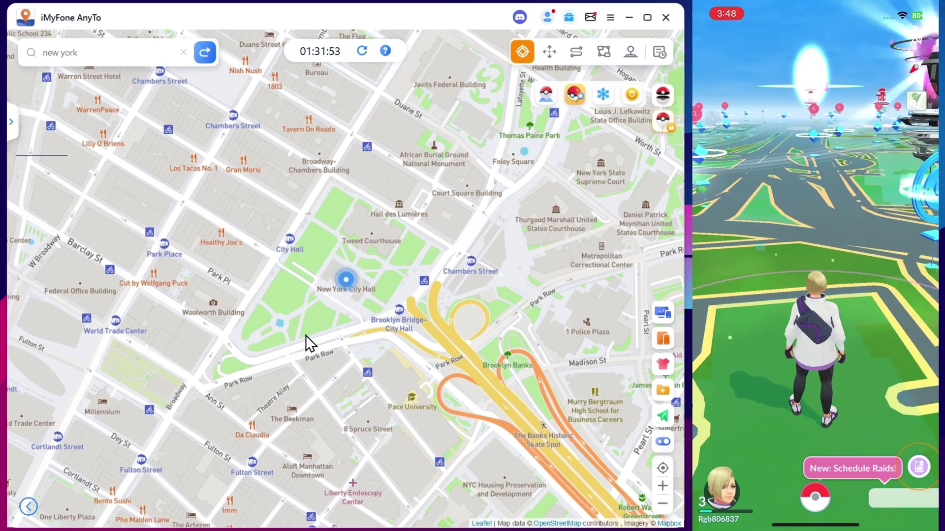
pyautogui.click(306, 317)
pyautogui.click(125, 321)
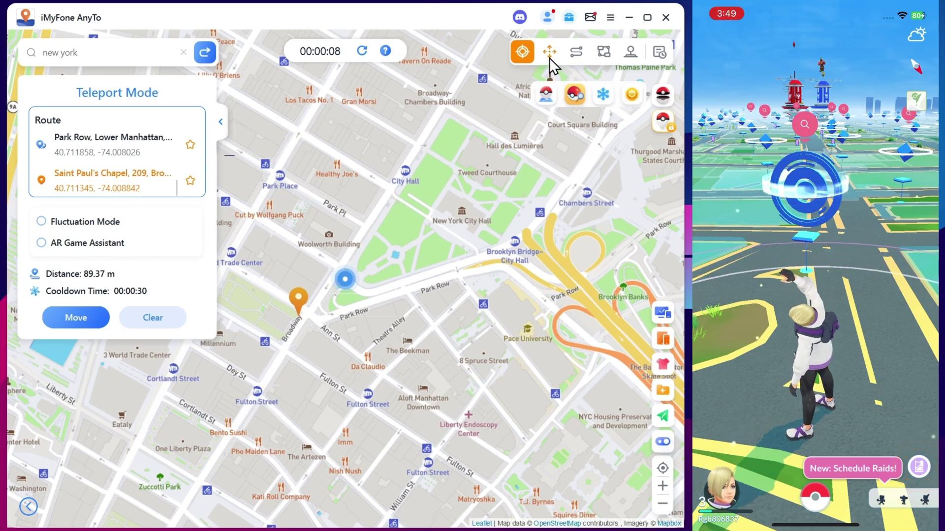
# In Jump Teleport Mode, send the character to a waypoint on Fulton Street.
pyautogui.click(548, 54)
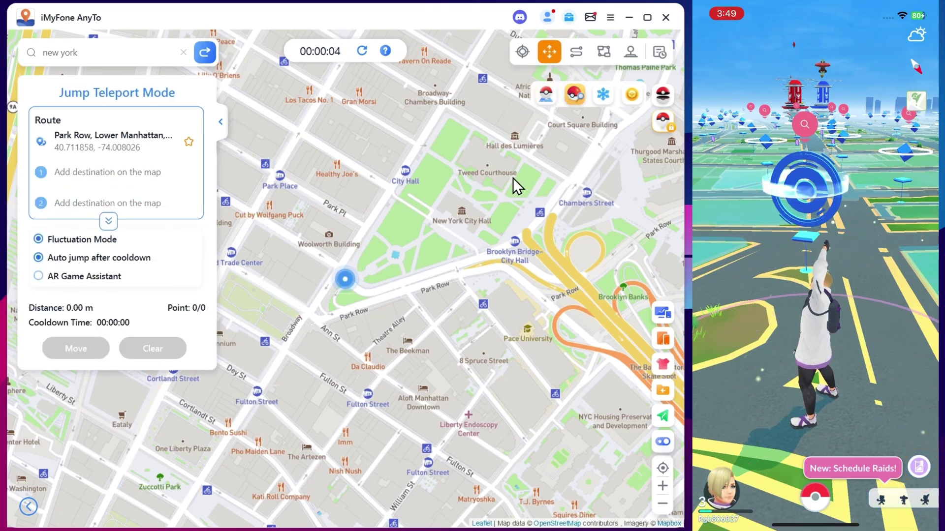
pyautogui.click(287, 349)
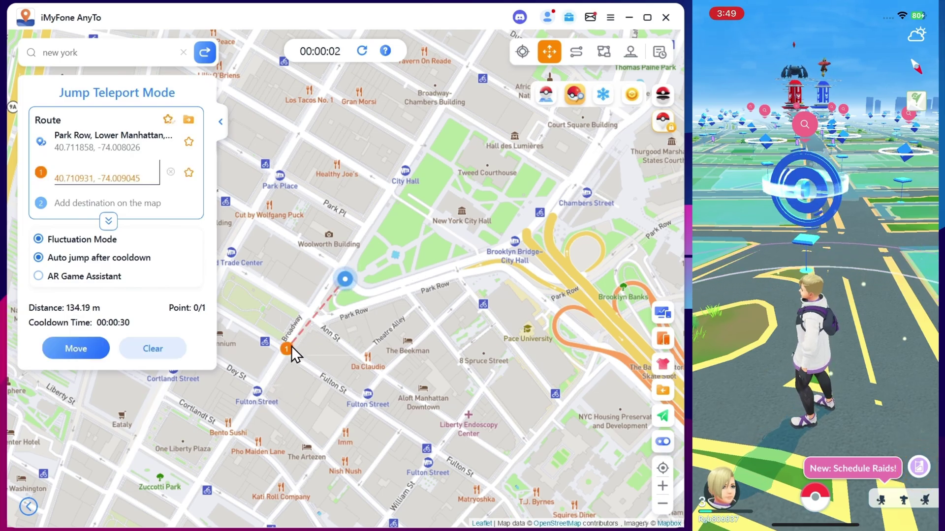
pyautogui.scroll(-1, 347, 330)
pyautogui.moveTo(369, 375); pyautogui.dragTo(445, 317)
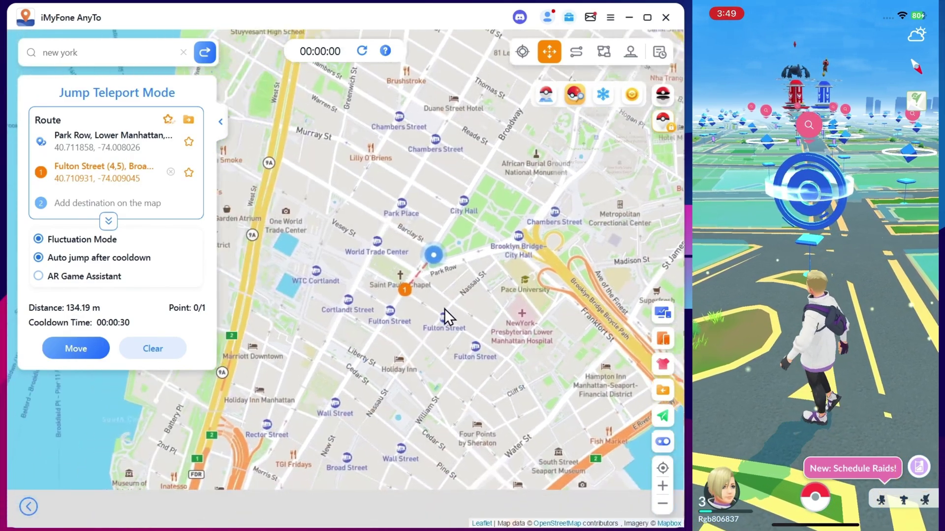
pyautogui.scroll(2, 412, 308)
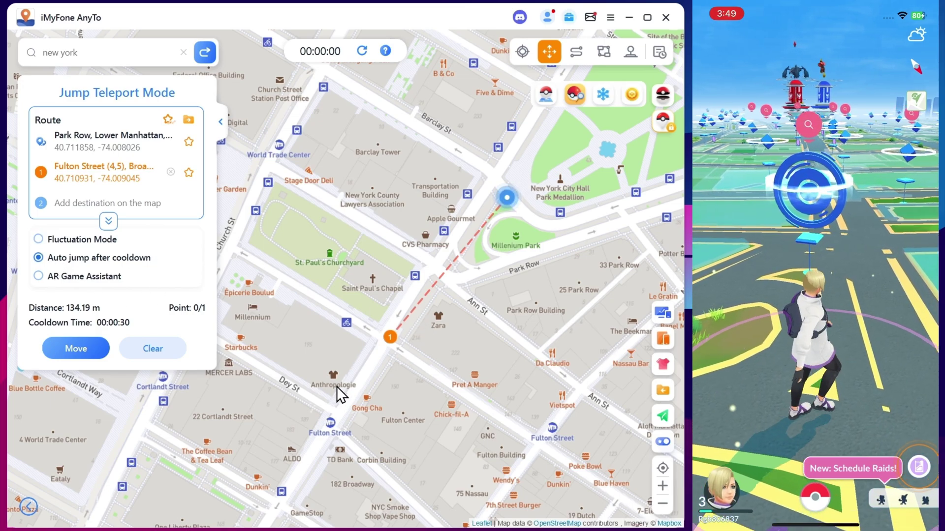
pyautogui.click(84, 354)
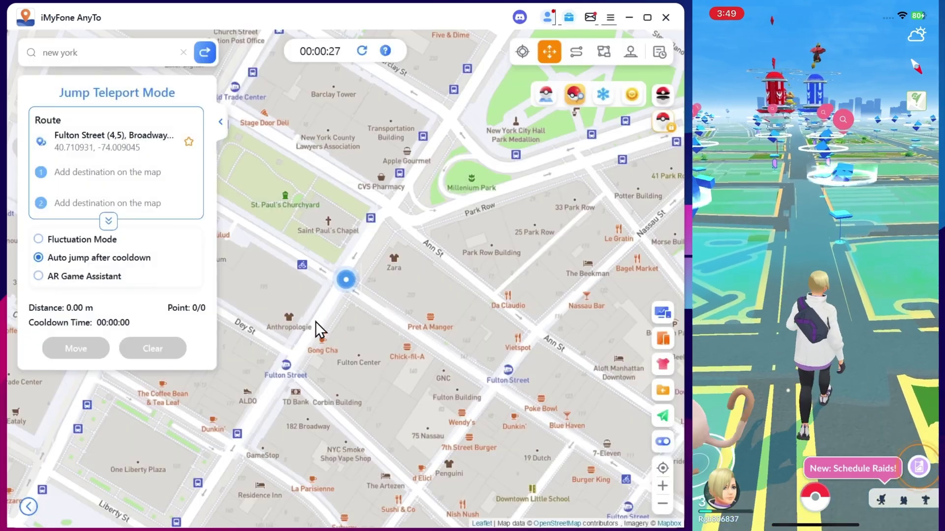
# Jump along a two-waypoint route to 17 John Street, advancing with Next Point.
pyautogui.click(283, 345)
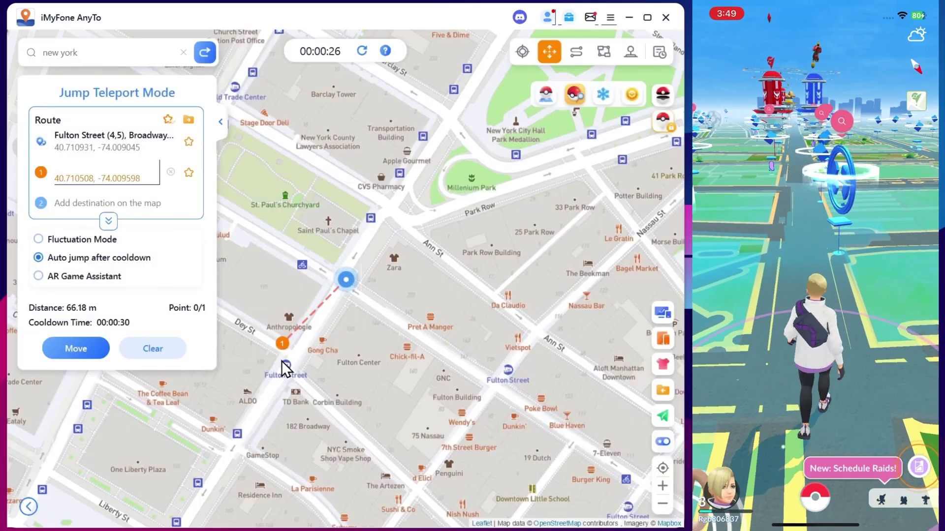
pyautogui.click(281, 362)
pyautogui.click(77, 349)
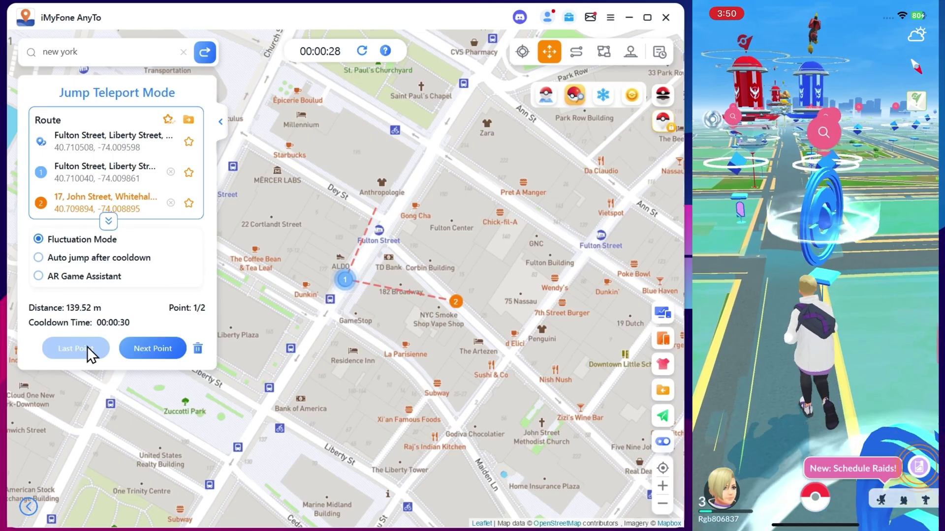
pyautogui.click(146, 349)
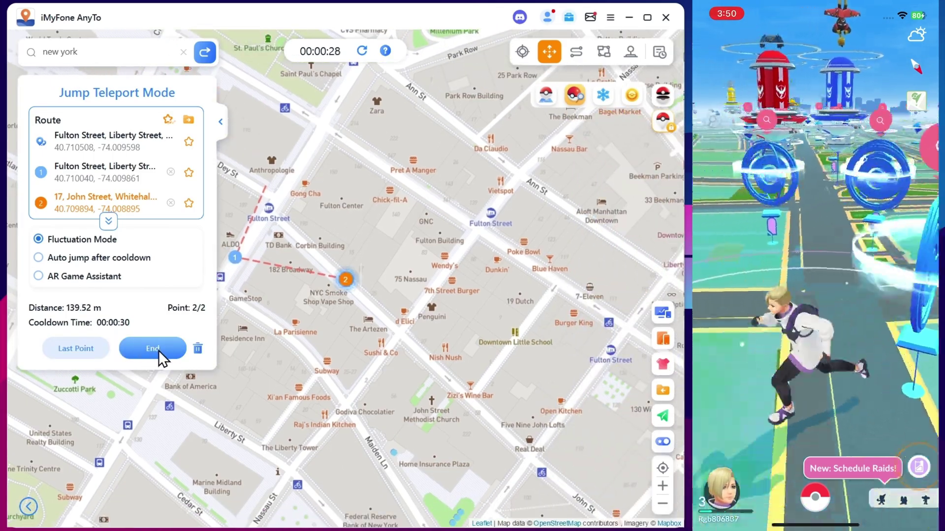
pyautogui.click(576, 53)
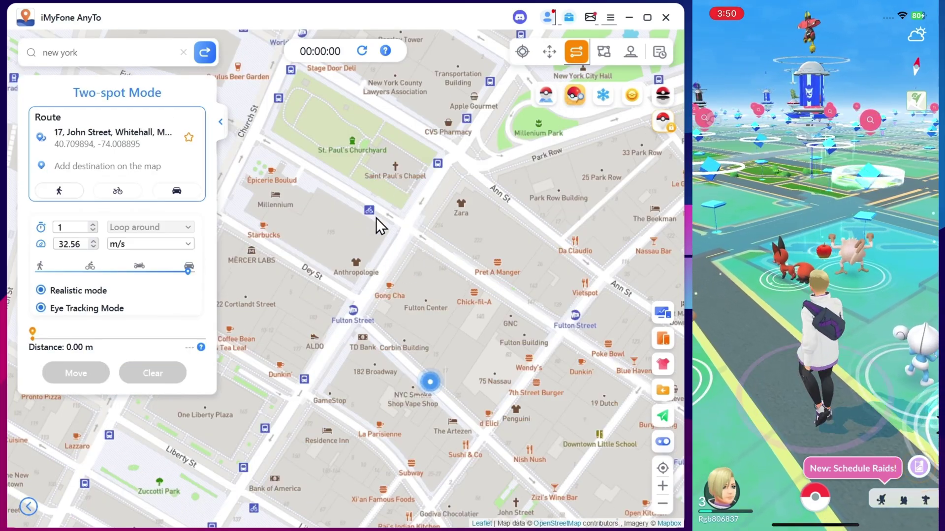
# Walk the character along a two-spot route toward 2 Vesey Street.
pyautogui.click(348, 307)
pyautogui.click(457, 143)
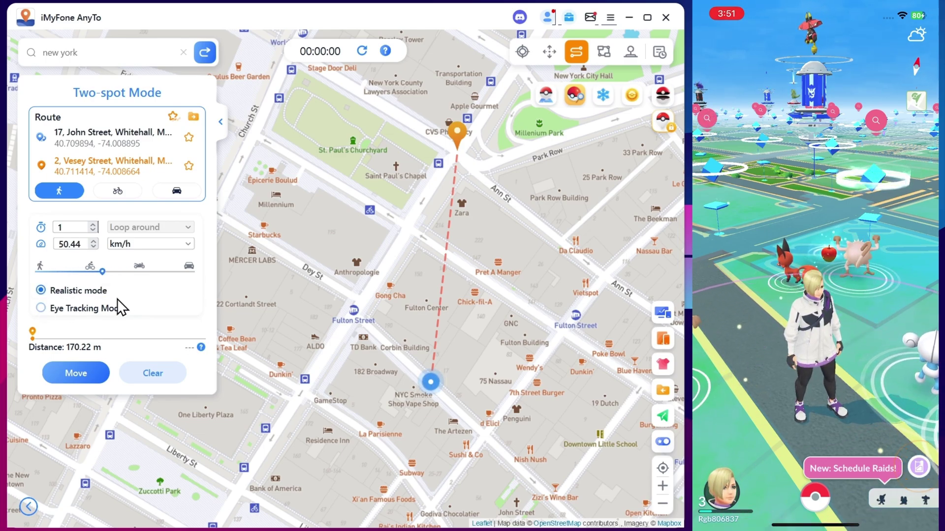
pyautogui.click(80, 376)
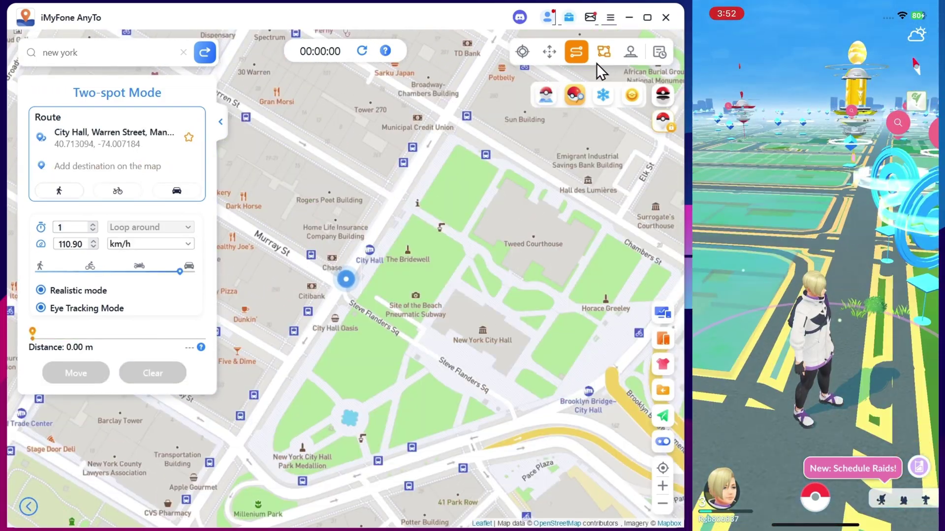
# Run a Multi-spot route from City Hall past Serafina to Chambers Street at 120 km/h.
pyautogui.click(604, 52)
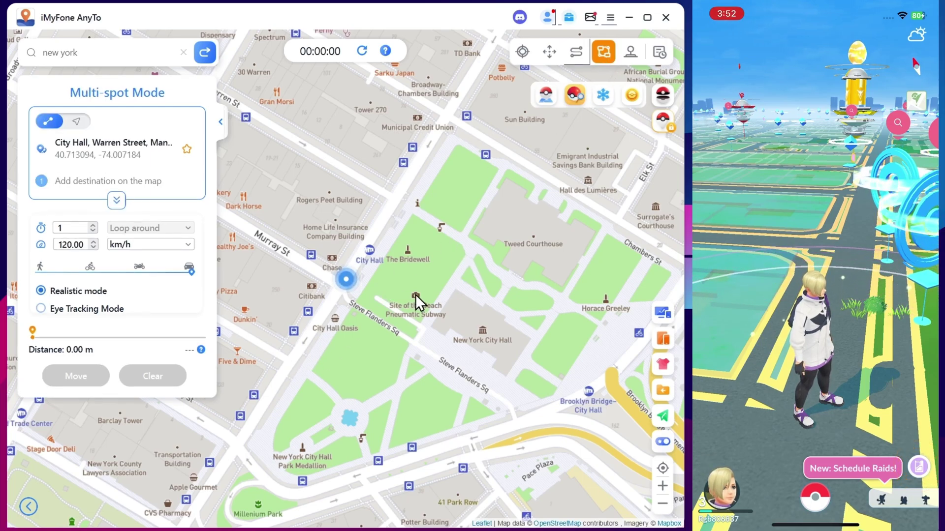
pyautogui.click(378, 229)
pyautogui.click(354, 135)
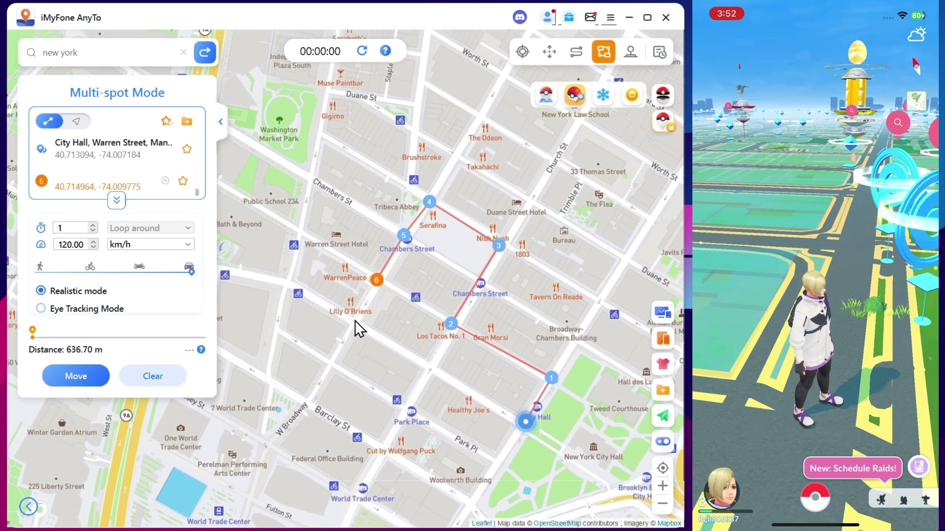
pyautogui.click(494, 457)
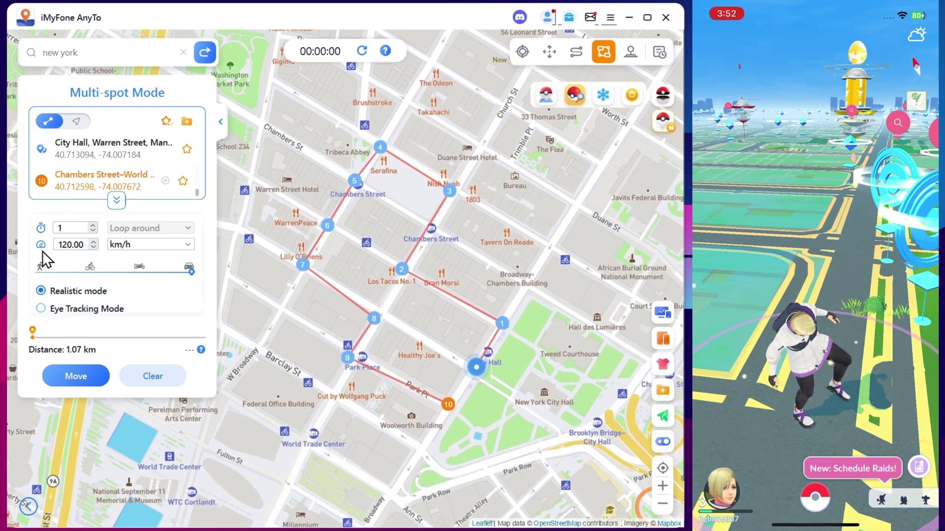
pyautogui.click(87, 373)
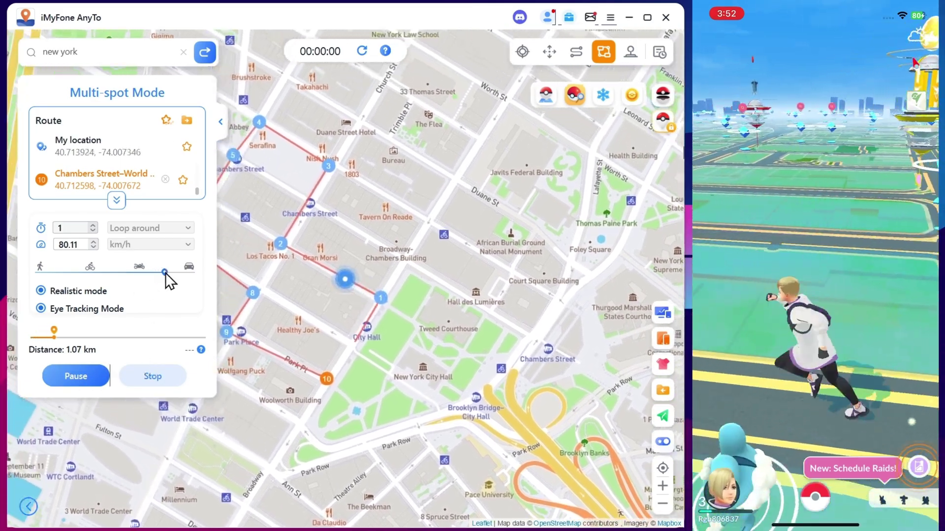
pyautogui.click(170, 271)
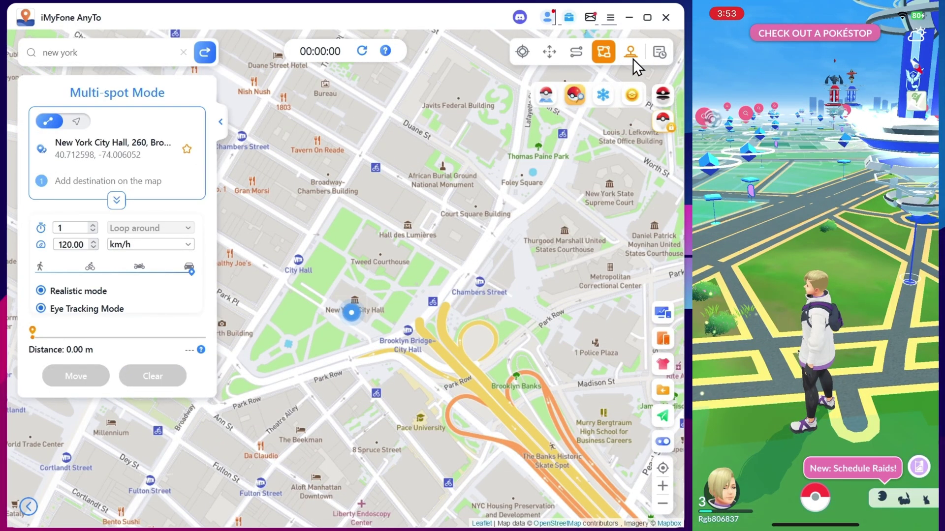
# Walk the character up Broadway with the arrow key and continuous joystick movement toward Spring Street.
pyautogui.click(633, 58)
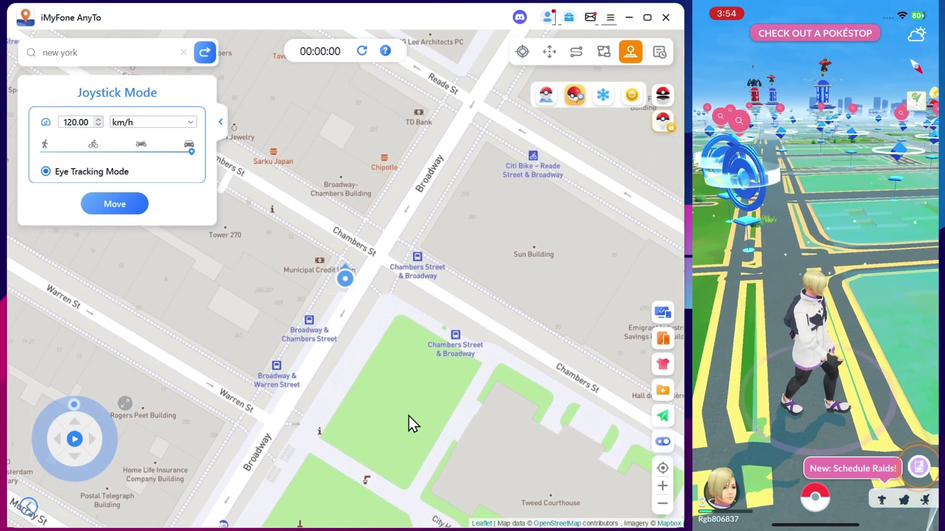
pyautogui.press('Up')
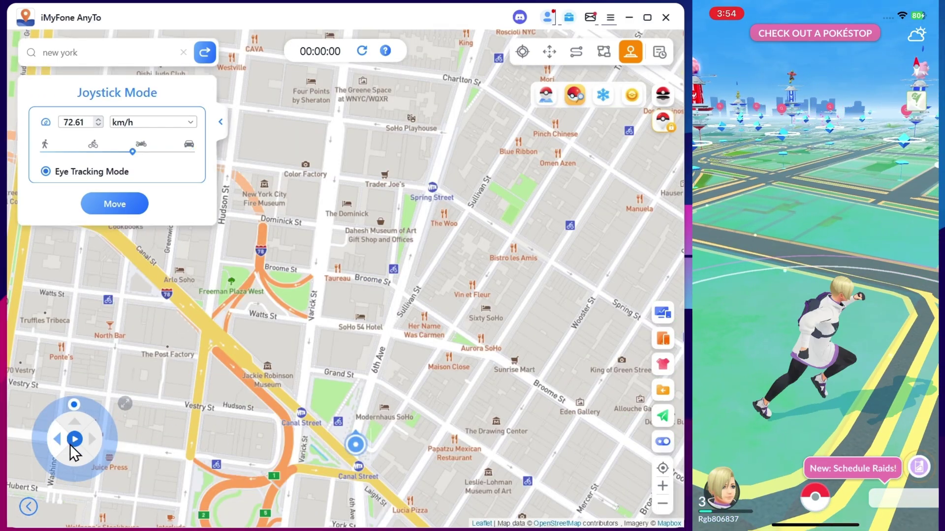
pyautogui.click(74, 440)
pyautogui.click(74, 440)
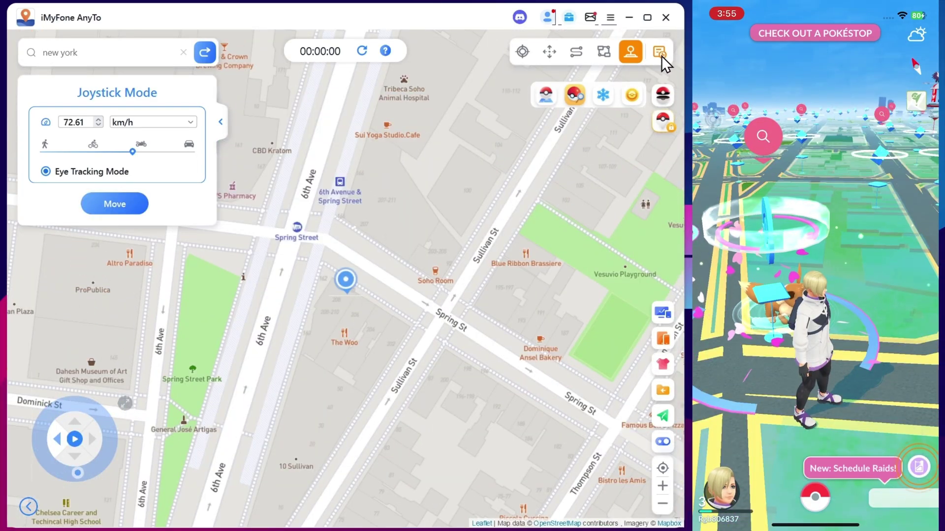
# Review the History panel of past locations and routes, then dismiss it.
pyautogui.click(660, 53)
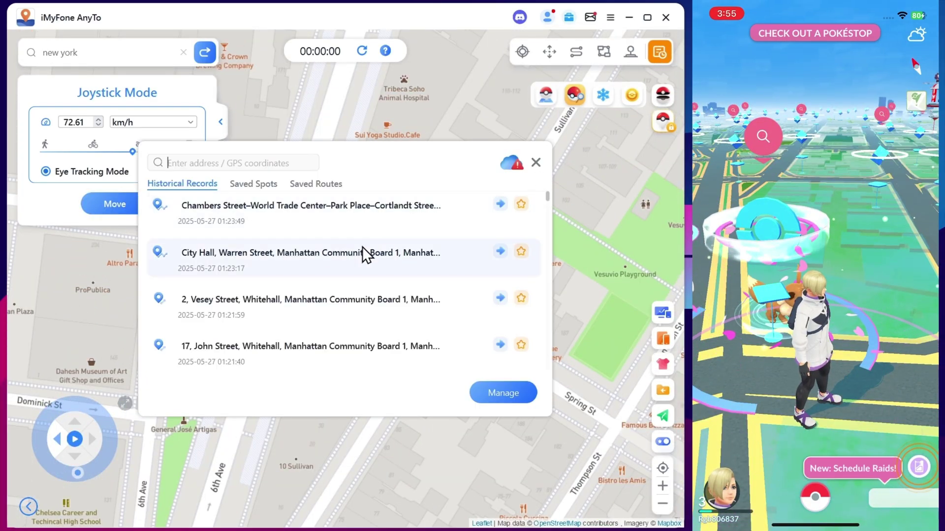
pyautogui.scroll(-3, 317, 306)
pyautogui.scroll(-2, 348, 291)
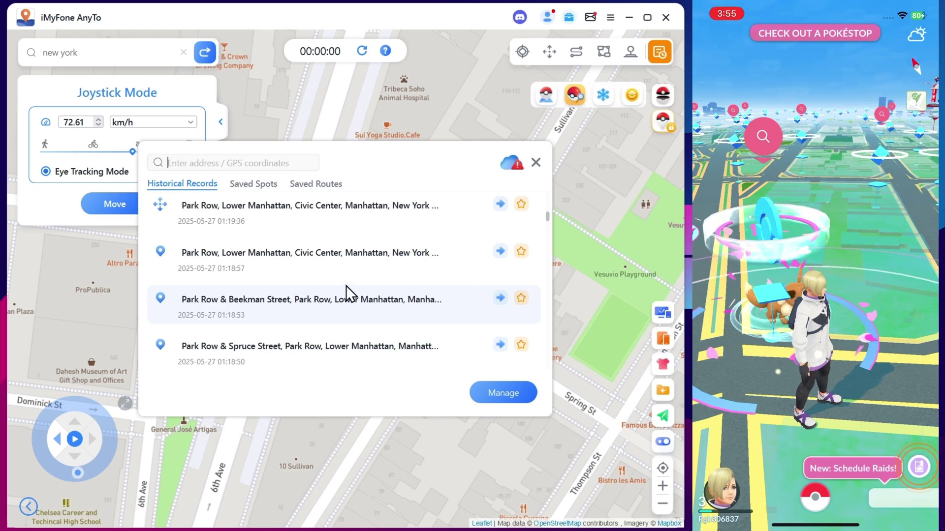
pyautogui.scroll(1, 310, 254)
pyautogui.scroll(2, 267, 231)
pyautogui.click(536, 162)
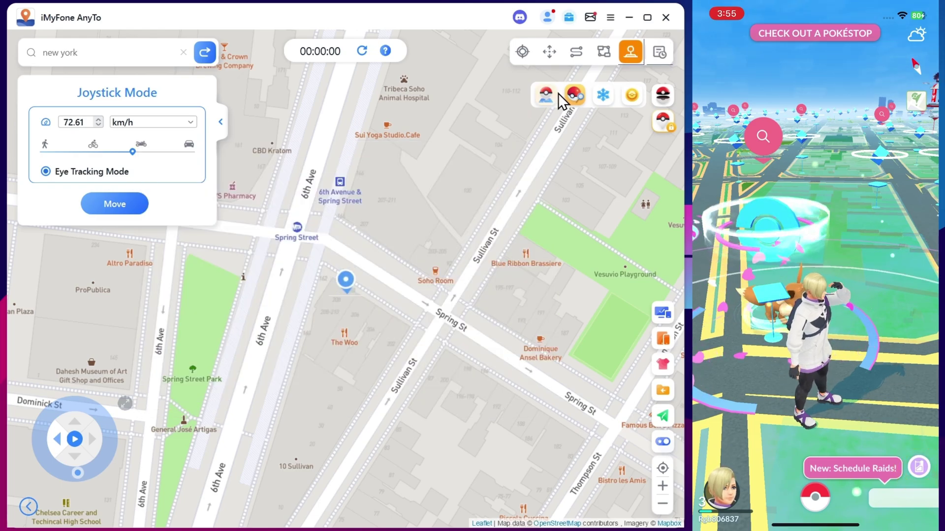
pyautogui.scroll(-5, 441, 227)
pyautogui.scroll(2, 437, 226)
pyautogui.scroll(-1, 449, 224)
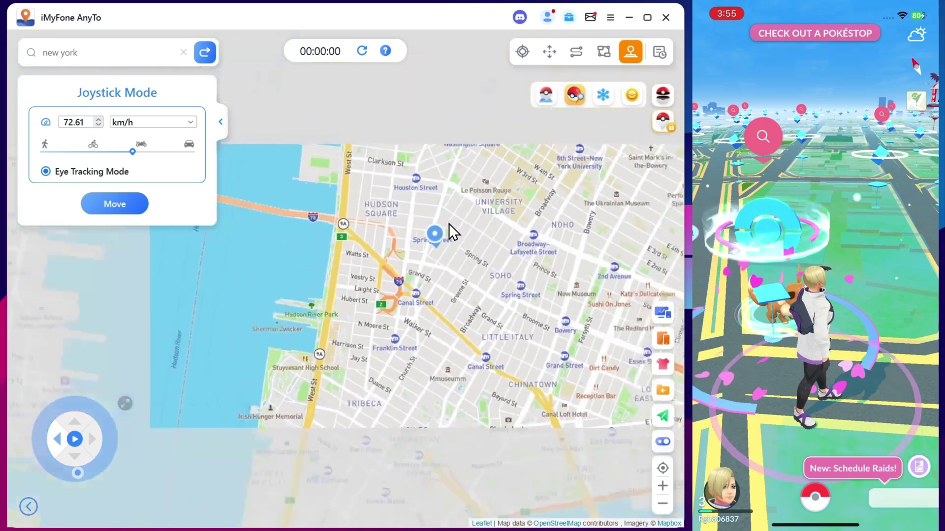
pyautogui.scroll(-1, 448, 301)
pyautogui.scroll(1, 462, 257)
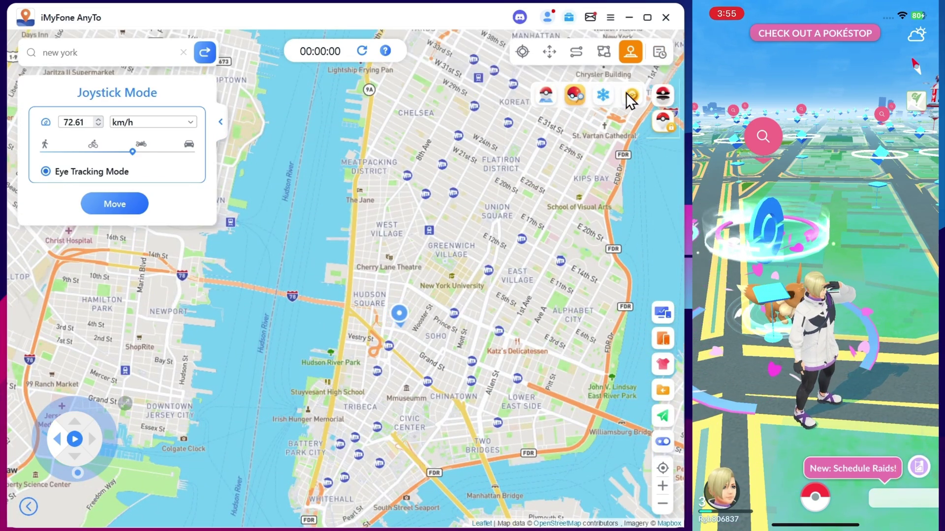
# Filter for the first Pokémon type so its wild spawns are marked across the SoHo map.
pyautogui.click(546, 100)
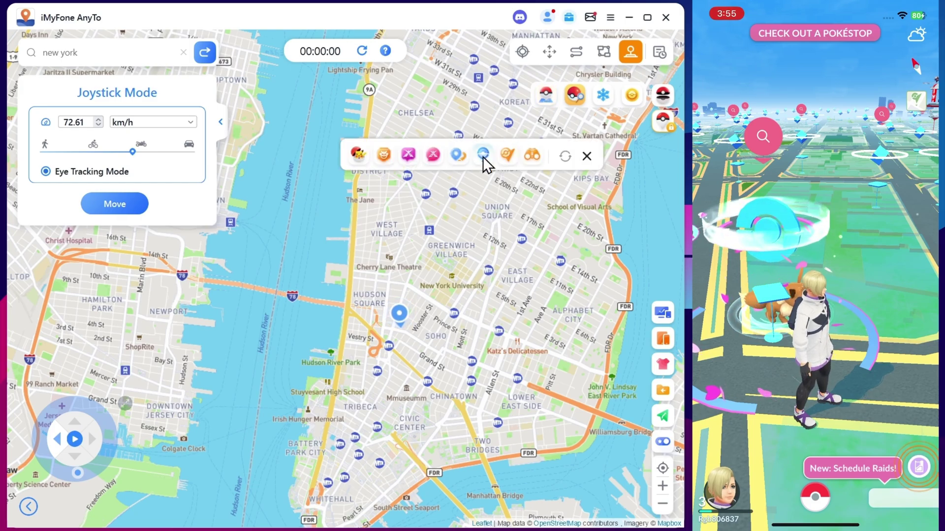
pyautogui.click(359, 156)
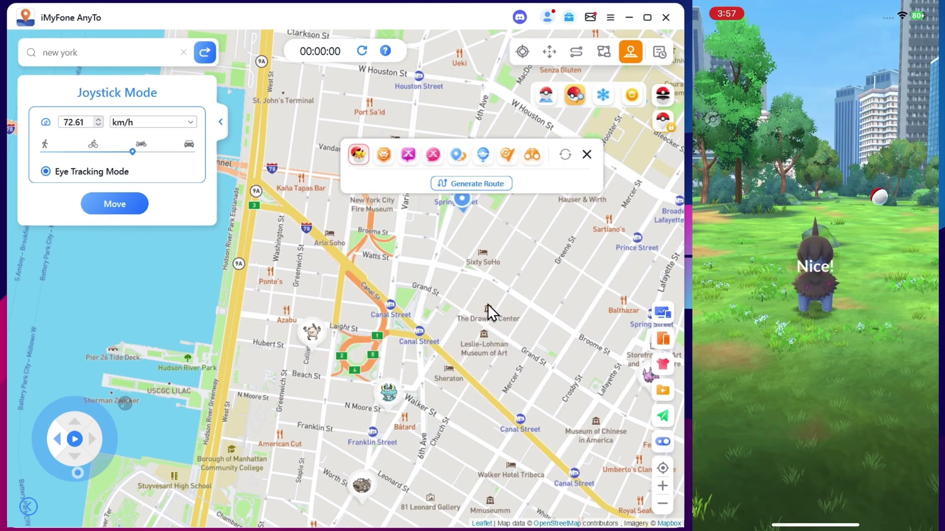
pyautogui.click(497, 188)
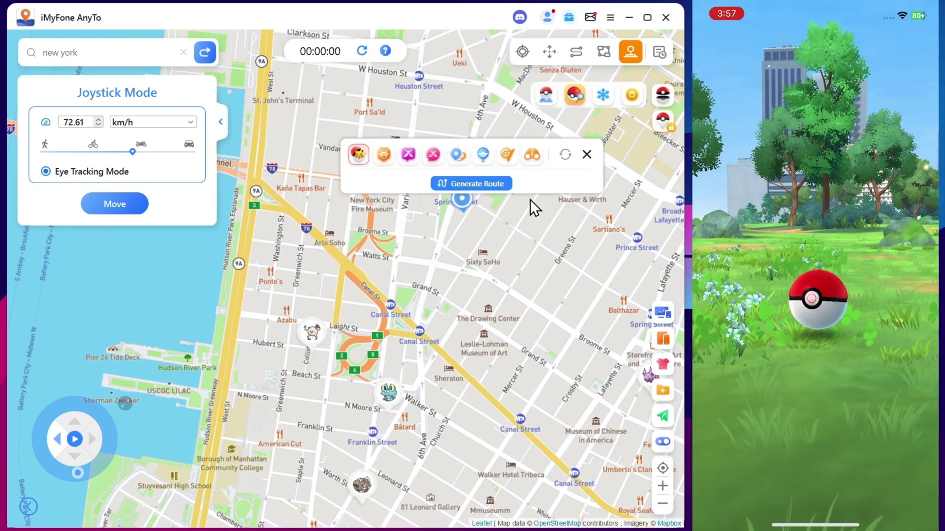
# Generate a route through the found Pokémon and check the Multi-Devices list.
pyautogui.click(487, 188)
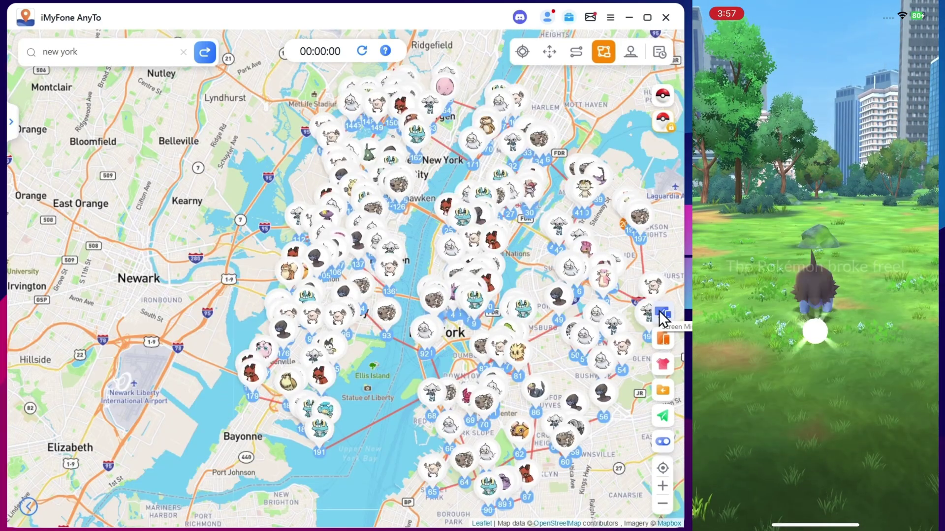
pyautogui.click(661, 338)
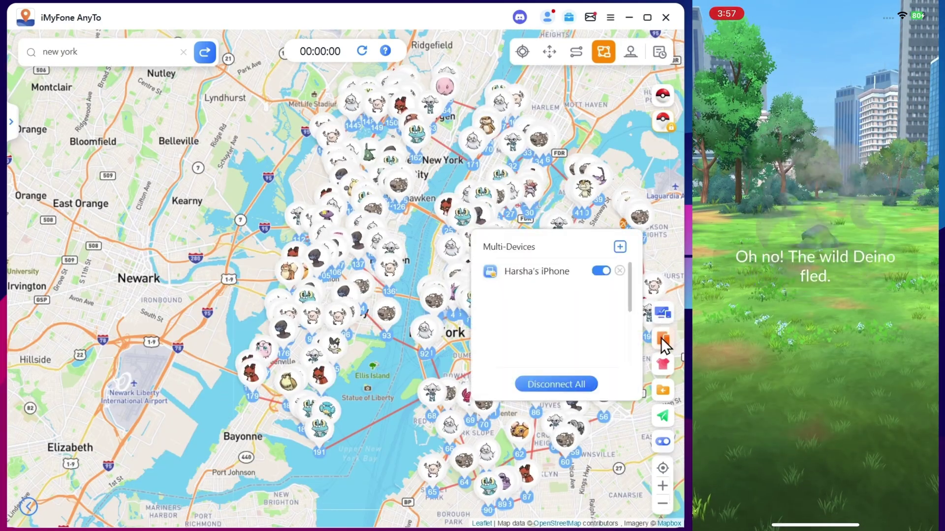
# Apply the Dark Streets map skin and bring the western suburbs into view.
pyautogui.click(663, 363)
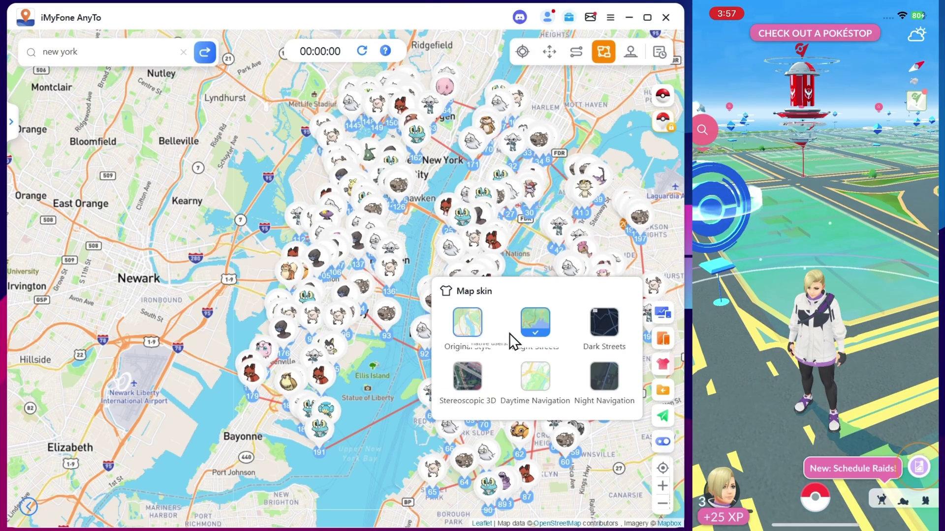
pyautogui.click(603, 326)
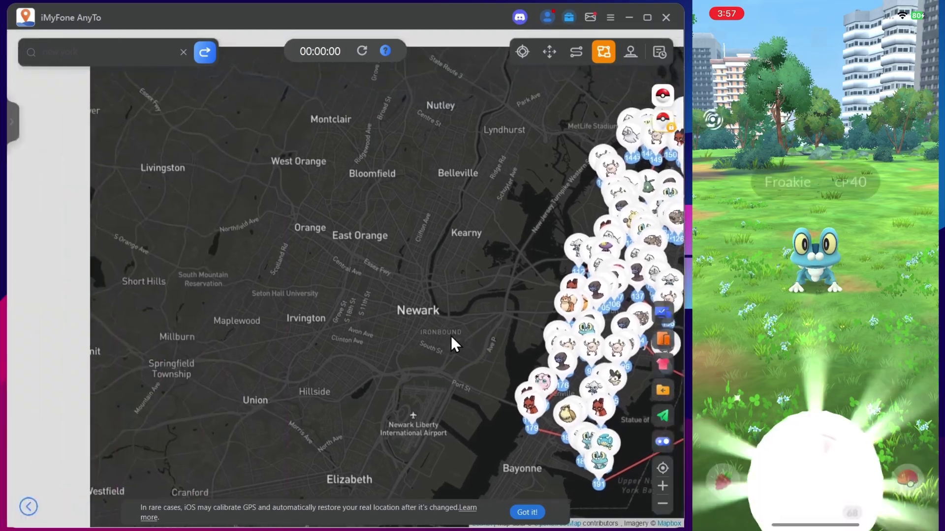
pyautogui.moveTo(131, 297); pyautogui.dragTo(477, 336)
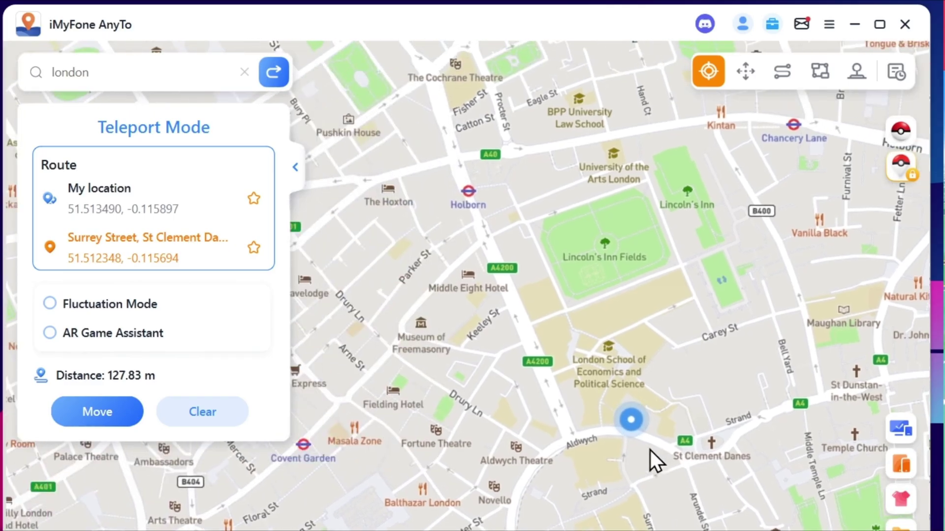
pyautogui.scroll(2, 650, 451)
# Place a London destination near St Clement Danes on Surrey Street.
pyautogui.click(628, 425)
pyautogui.scroll(-2, 628, 426)
pyautogui.click(643, 425)
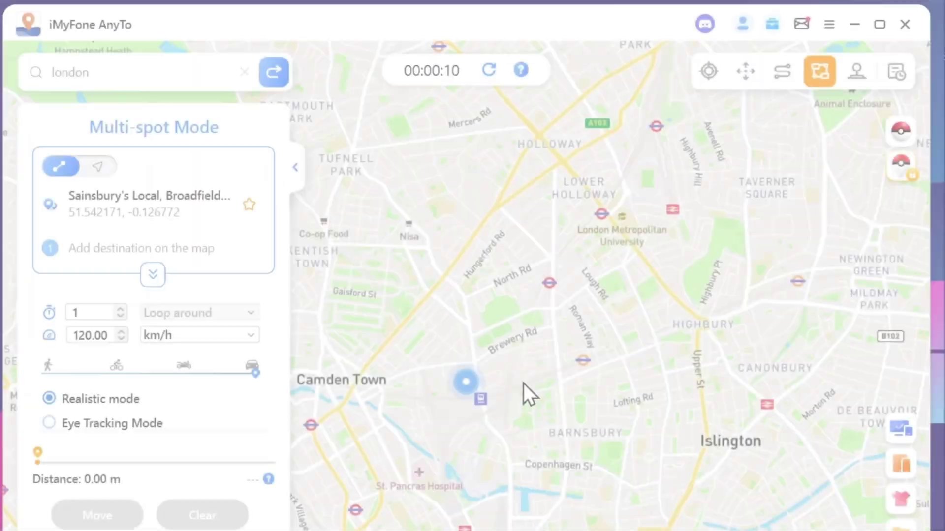